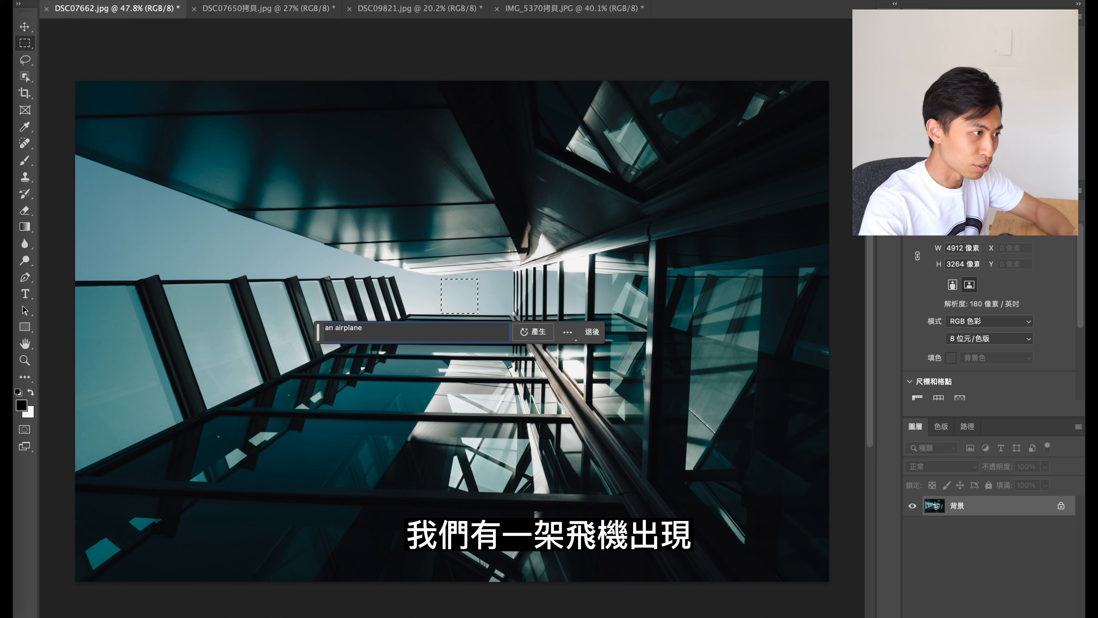
- Generate an airplane in the selected patch of sky from the prompt "an airplane" and choose the second variation
key(Return)
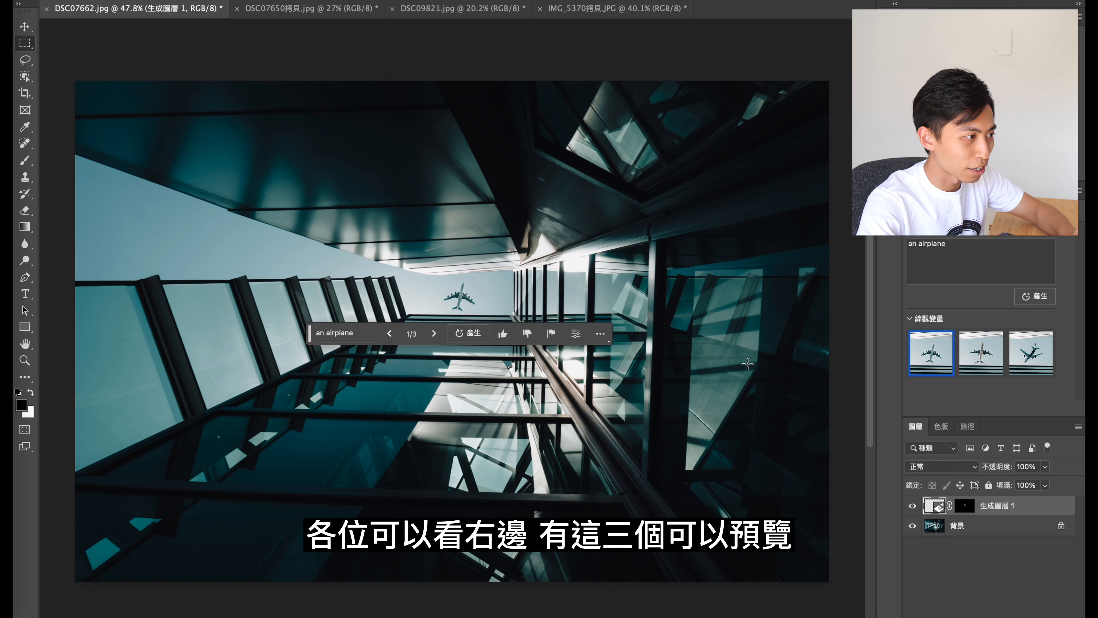
click(435, 334)
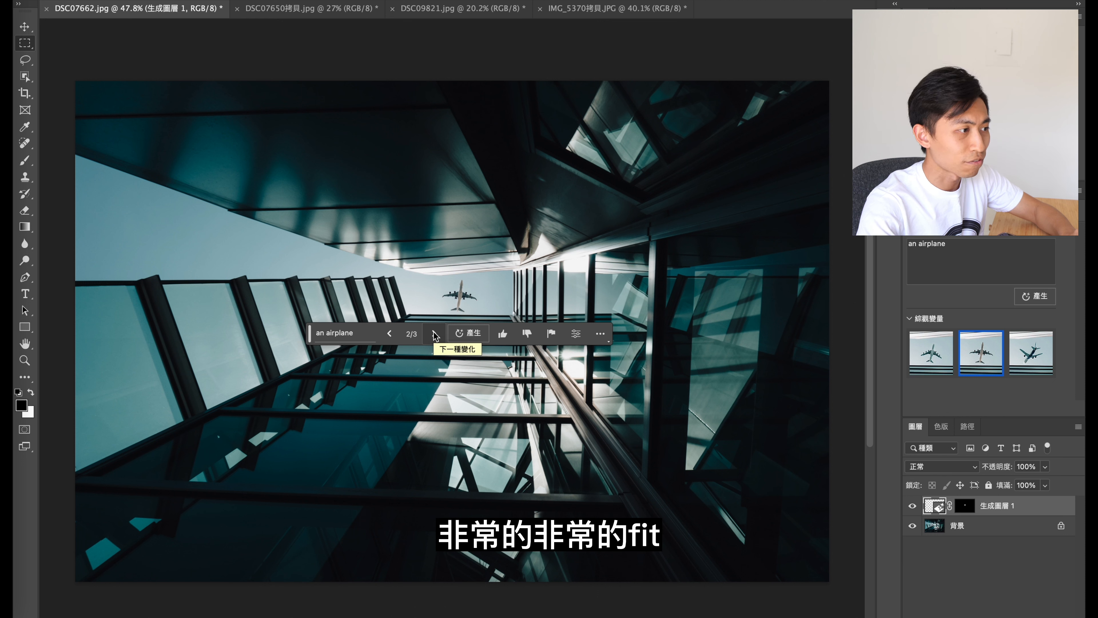
click(435, 335)
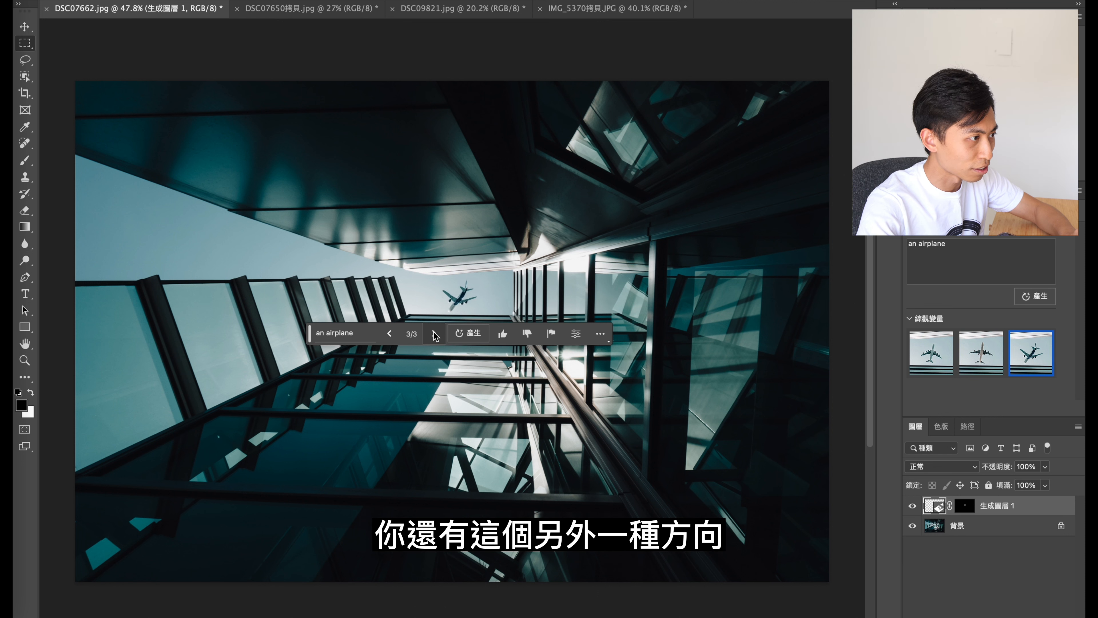
click(389, 333)
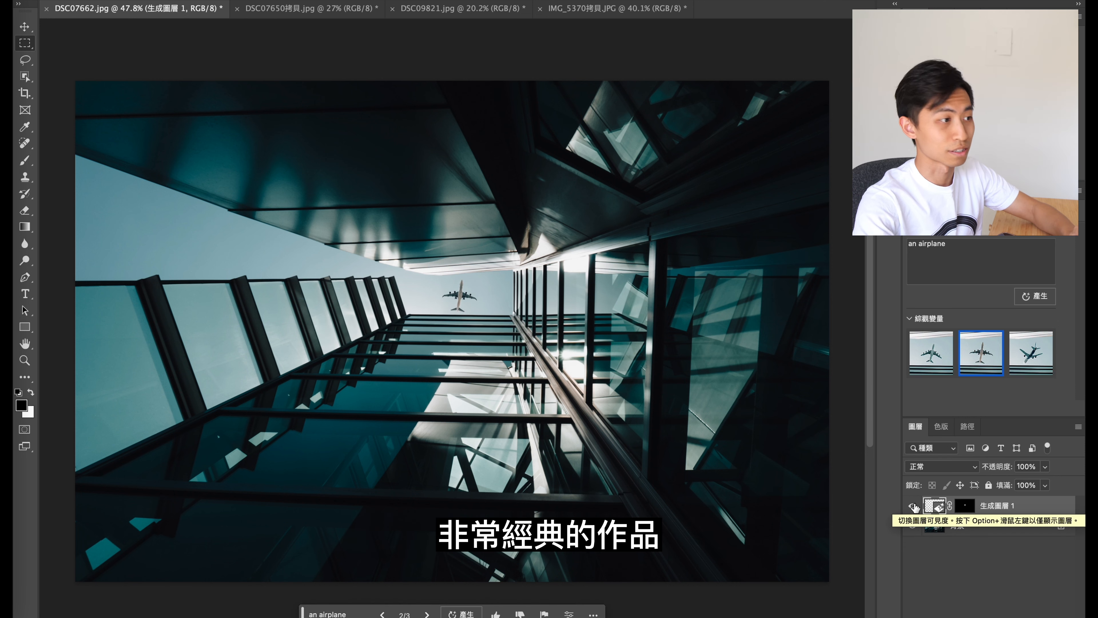
- Compare the building photo with and without the generated airplane by hiding and showing its layer
click(913, 505)
click(914, 505)
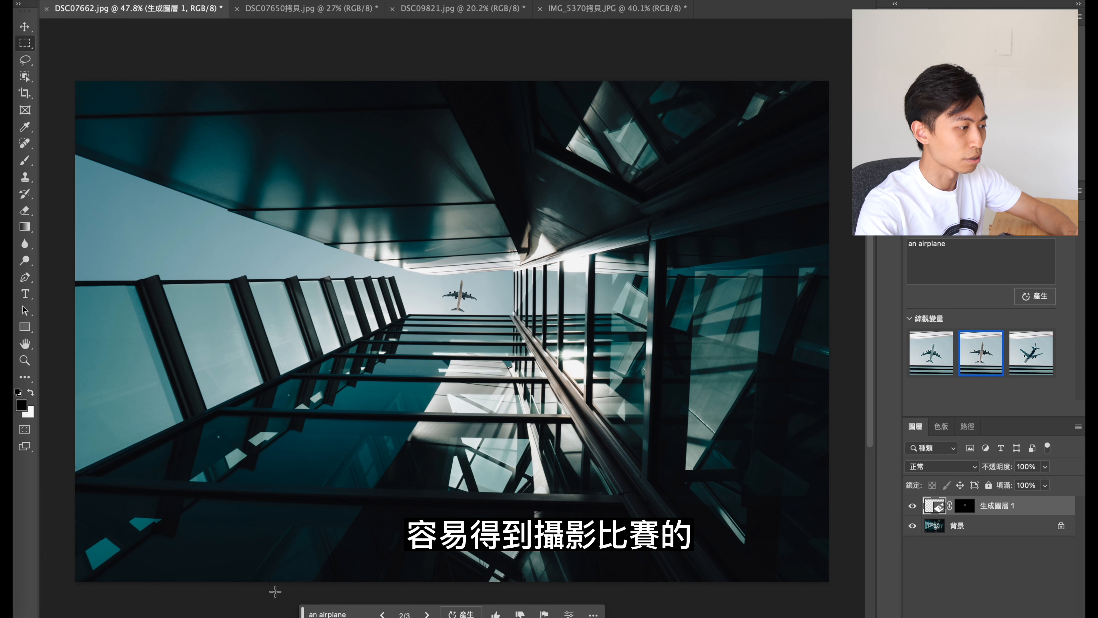
drag(302, 612, 319, 419)
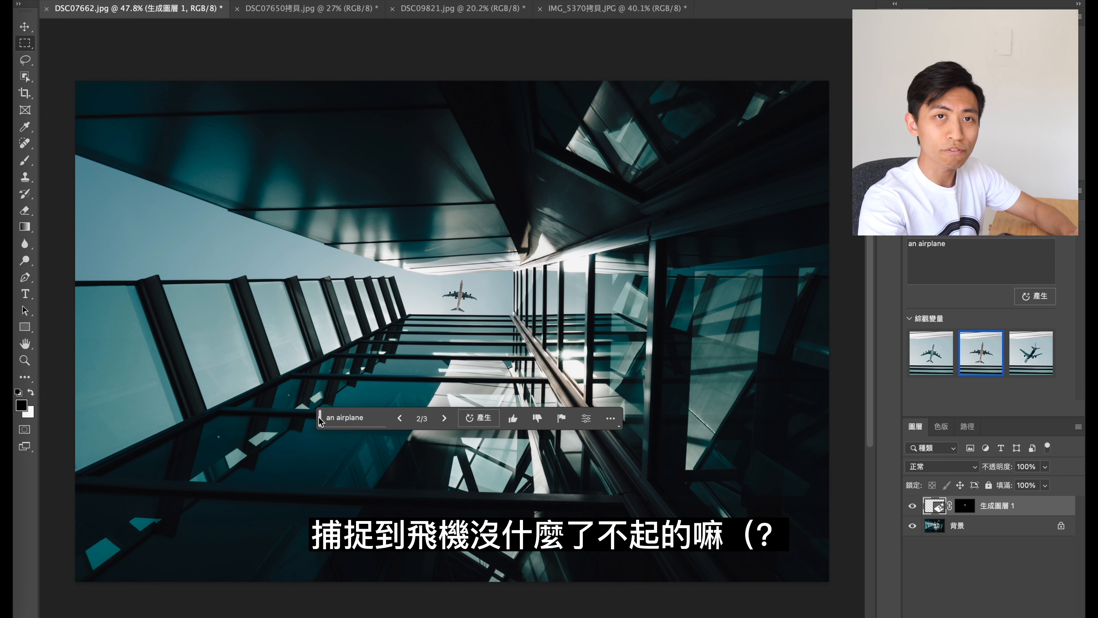
- Change the generative layer's prompt to "a fighter aircraft F-22" and generate new variations
click(367, 419)
click(985, 256)
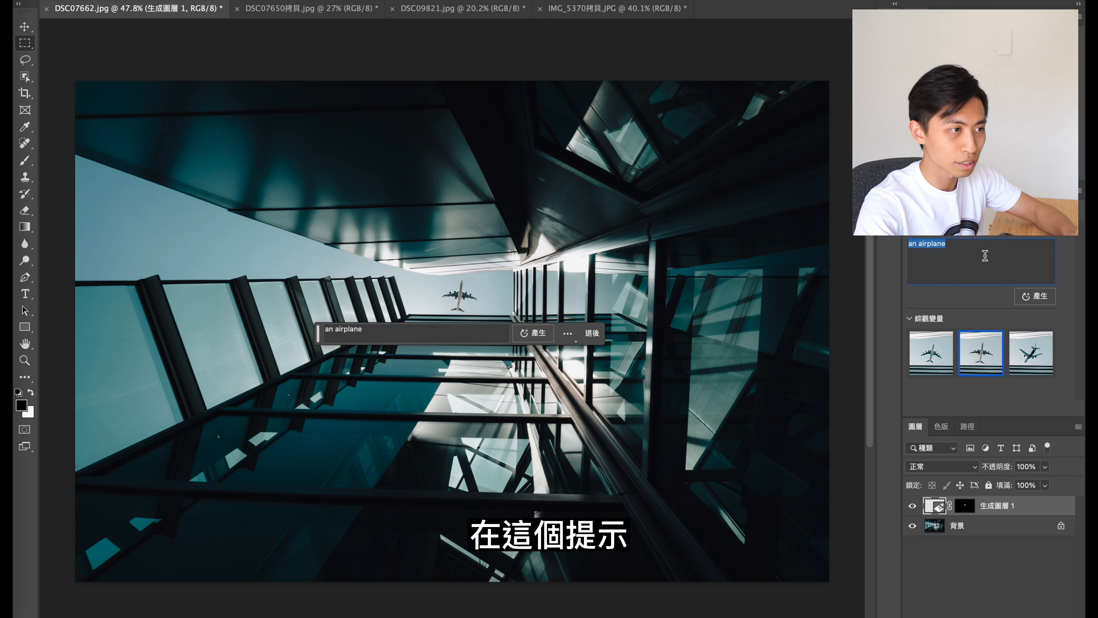
text(an)
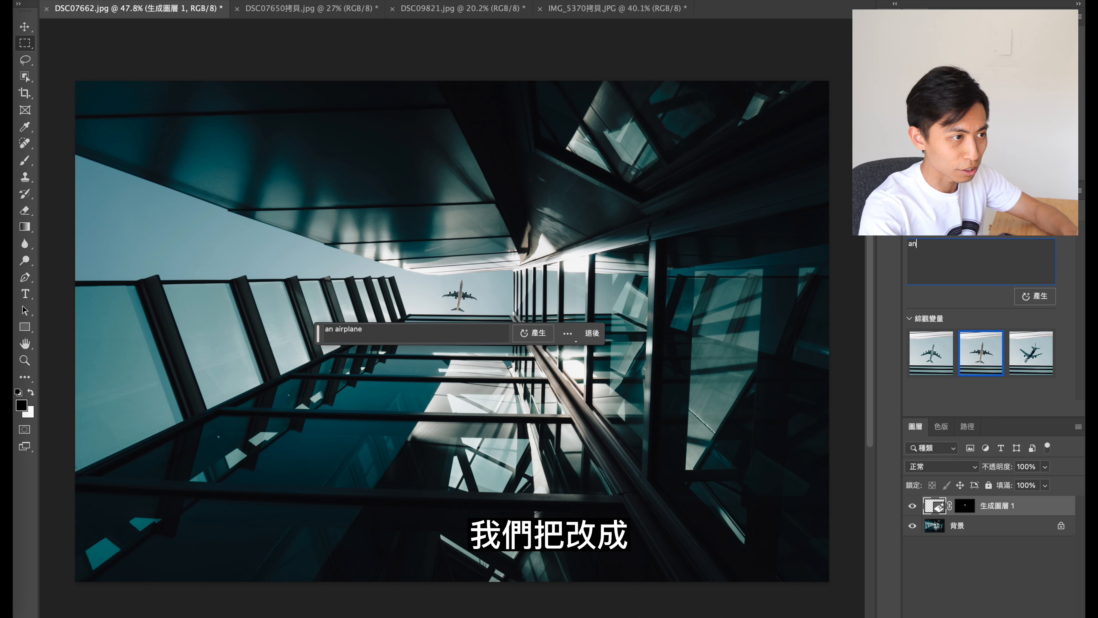
text( ai fighter aircraft)
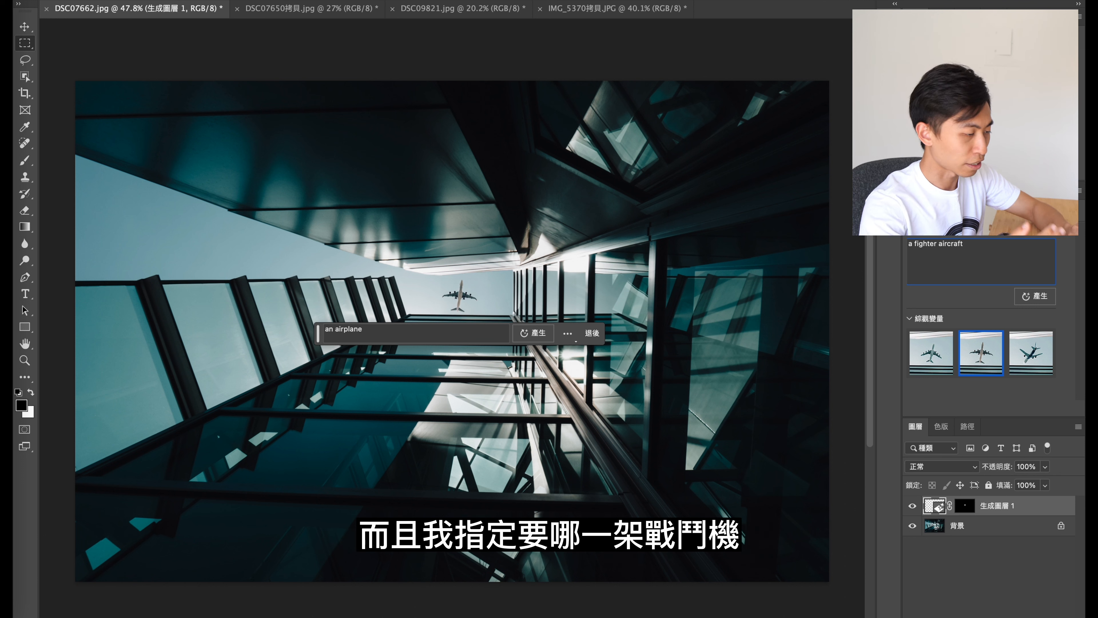
text( F)
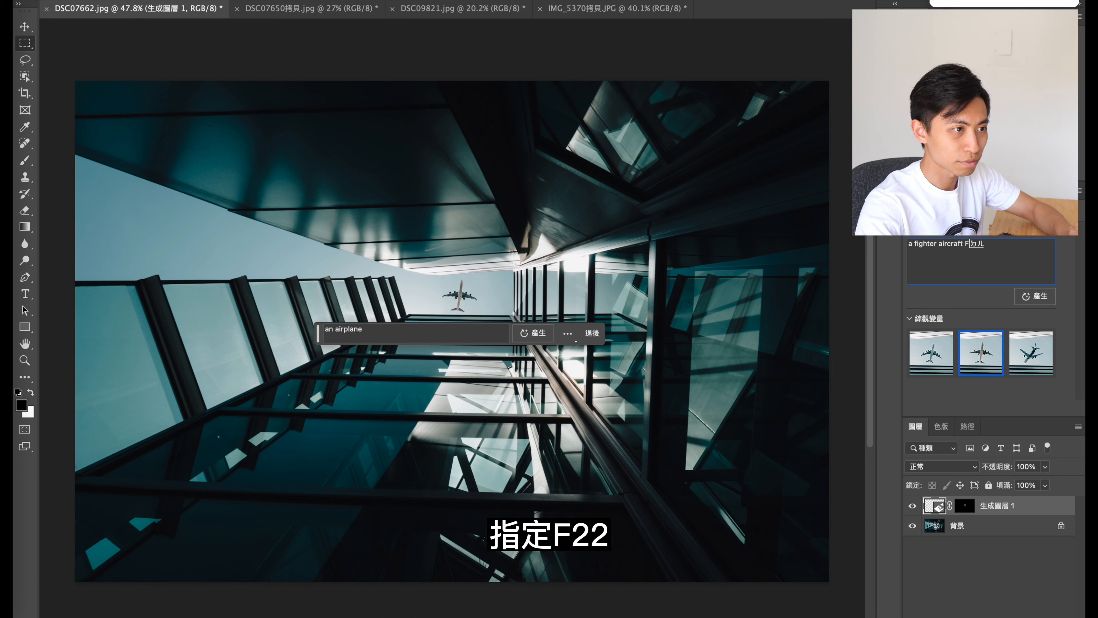
text(-22)
click(1036, 297)
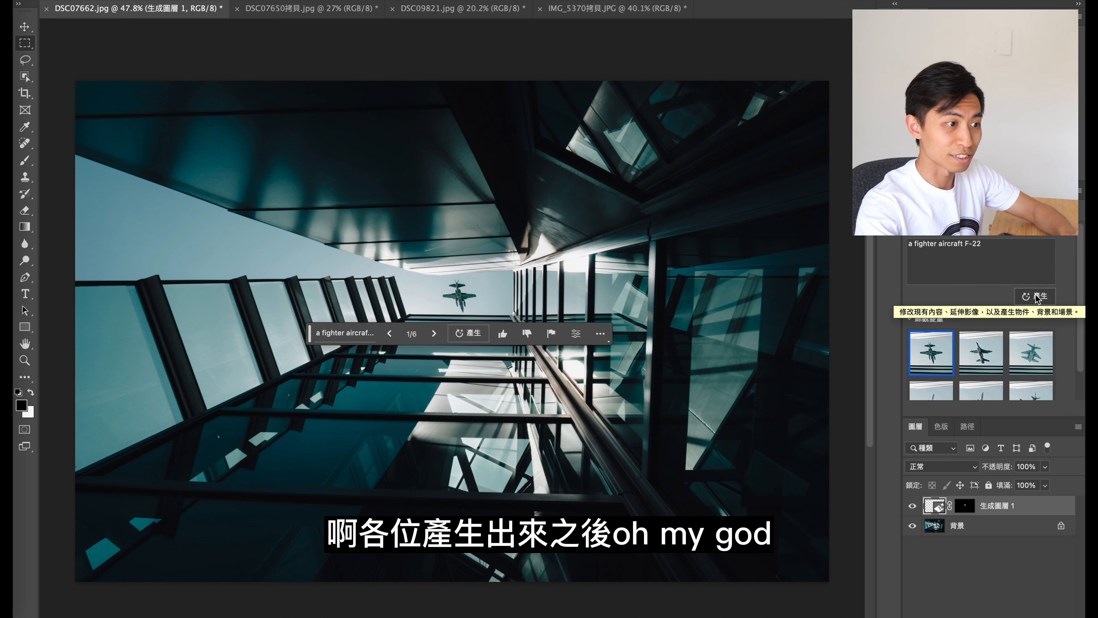
- Compare the three new fighter aircraft variations and keep the first one
click(978, 359)
click(1031, 353)
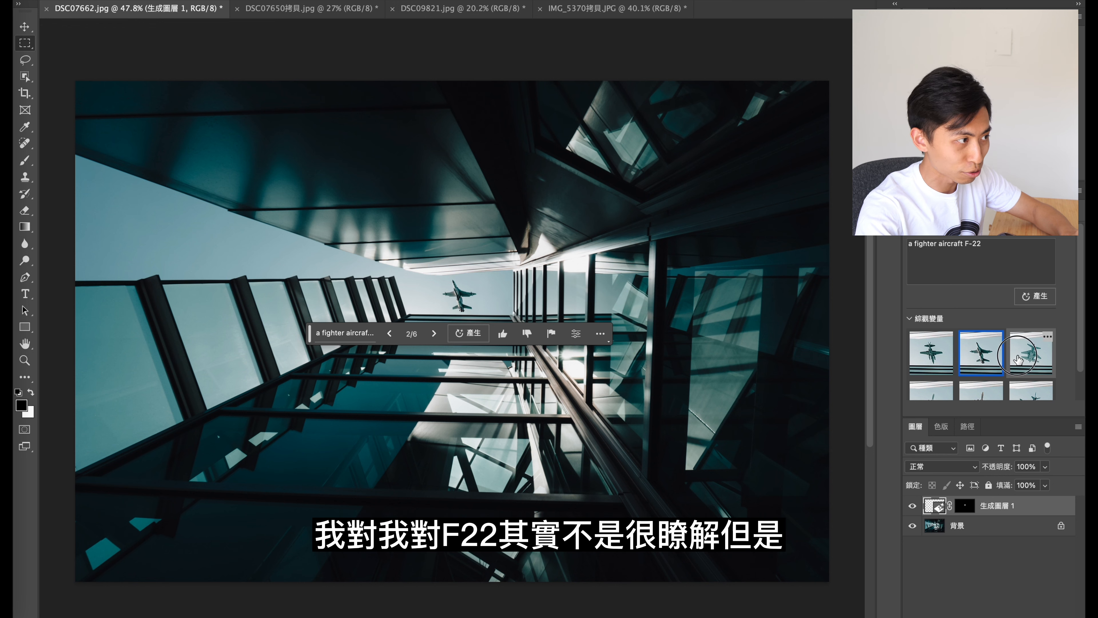
click(937, 355)
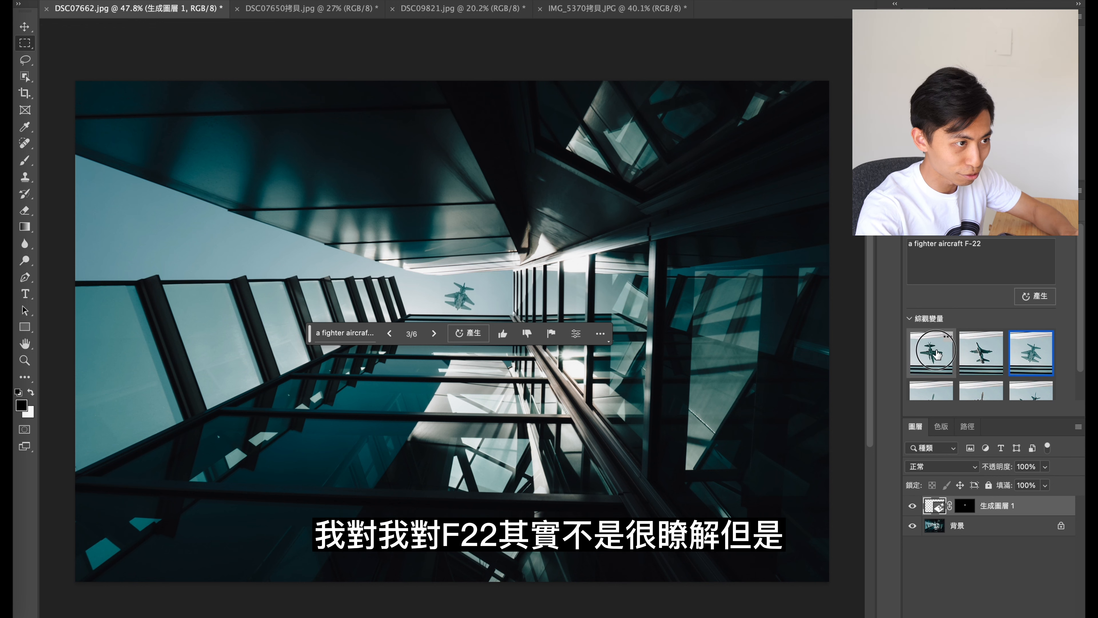
click(979, 355)
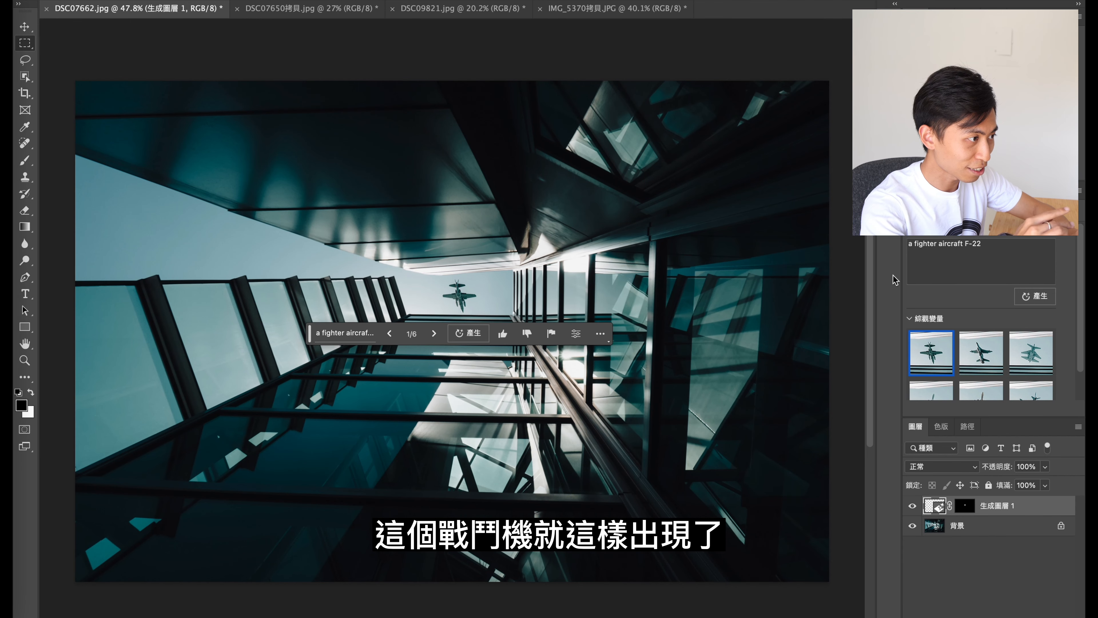
- Move the contextual bar off the photo and toggle the generated layer's visibility to compare before and after
drag(310, 333, 309, 602)
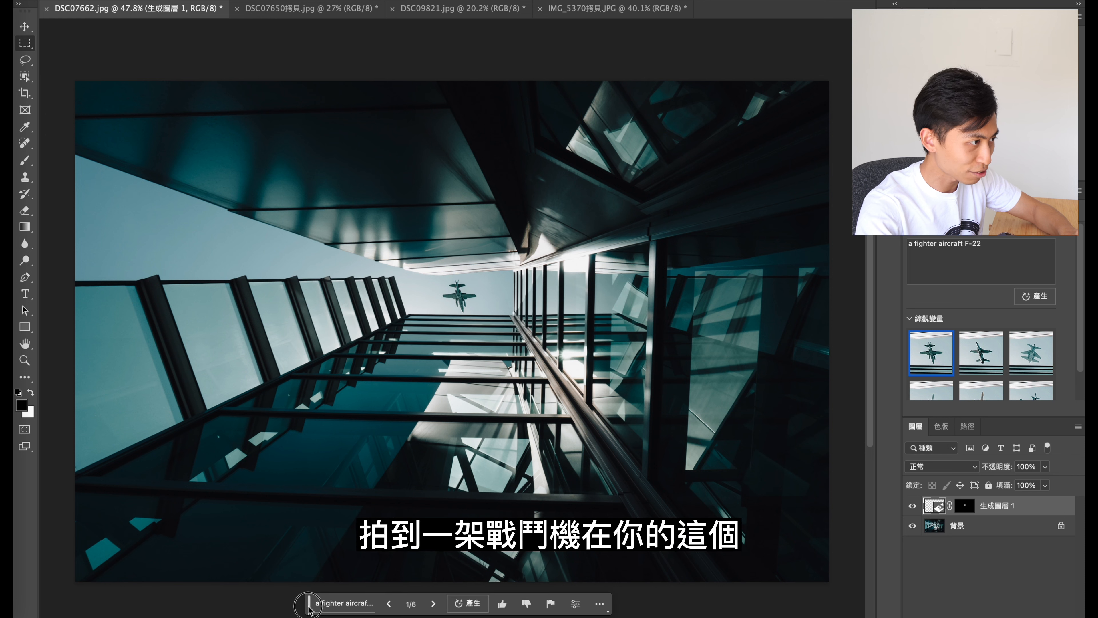
click(913, 506)
click(913, 506)
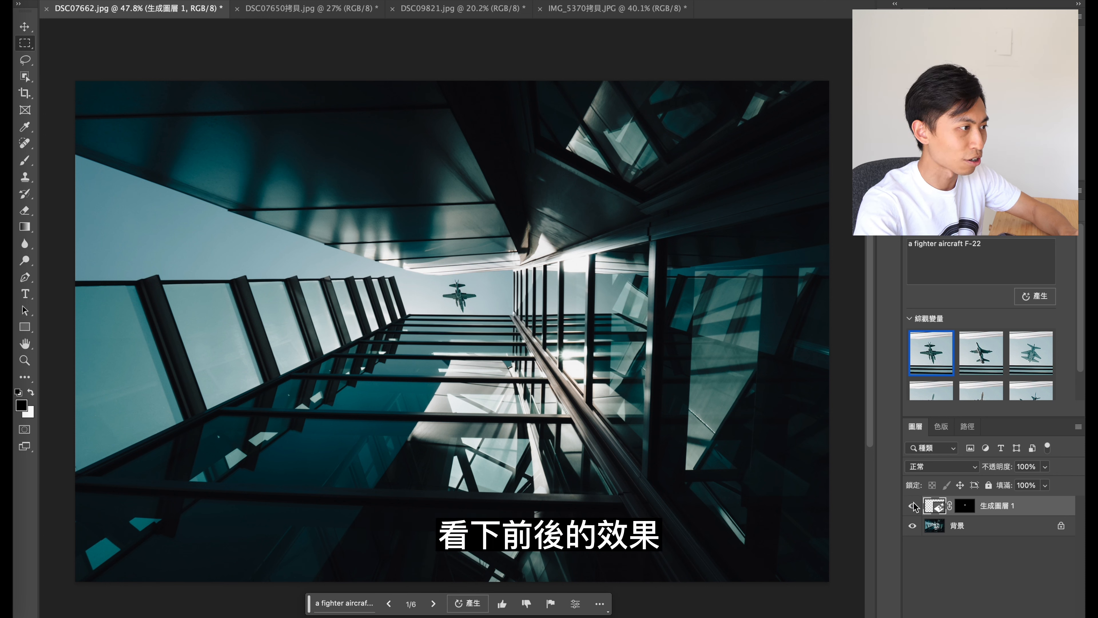
click(913, 505)
click(913, 506)
- In DSC07650拷貝.jpg, select a small rectangle in the turquoise pool and generate "a swimmer" there with Generative Fill
scroll(968, 402, down, 2)
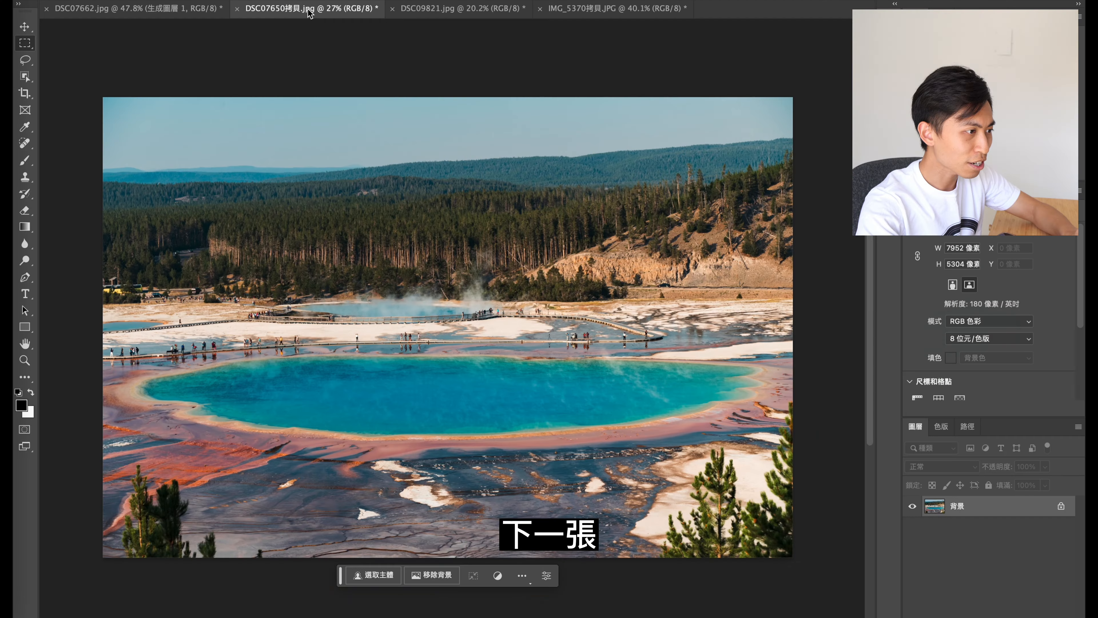
drag(340, 575, 341, 607)
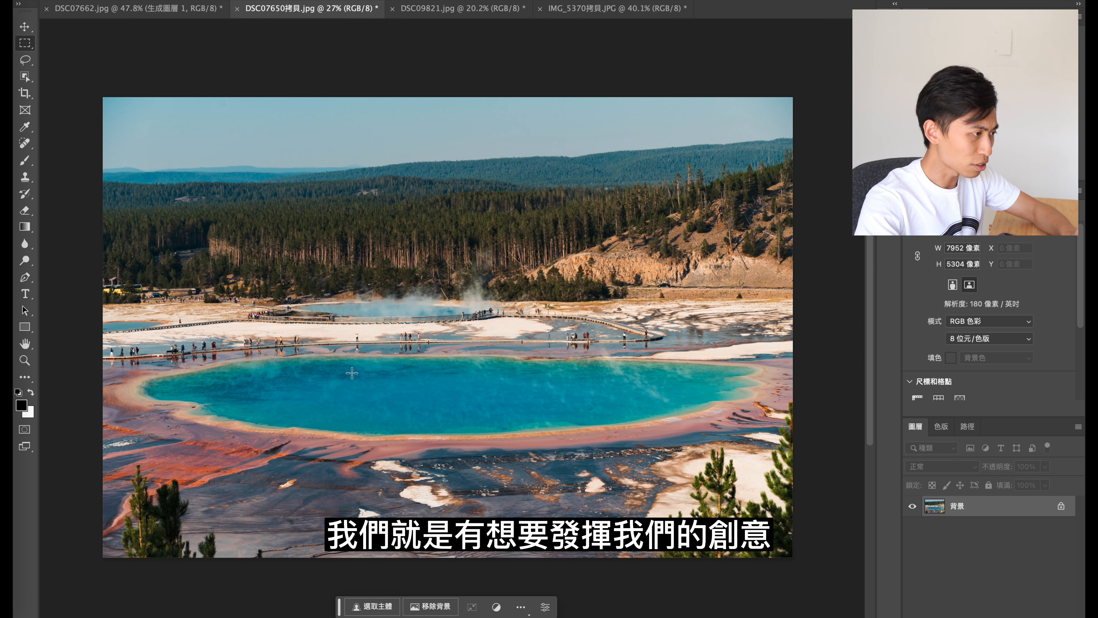
scroll(329, 373, up, 5)
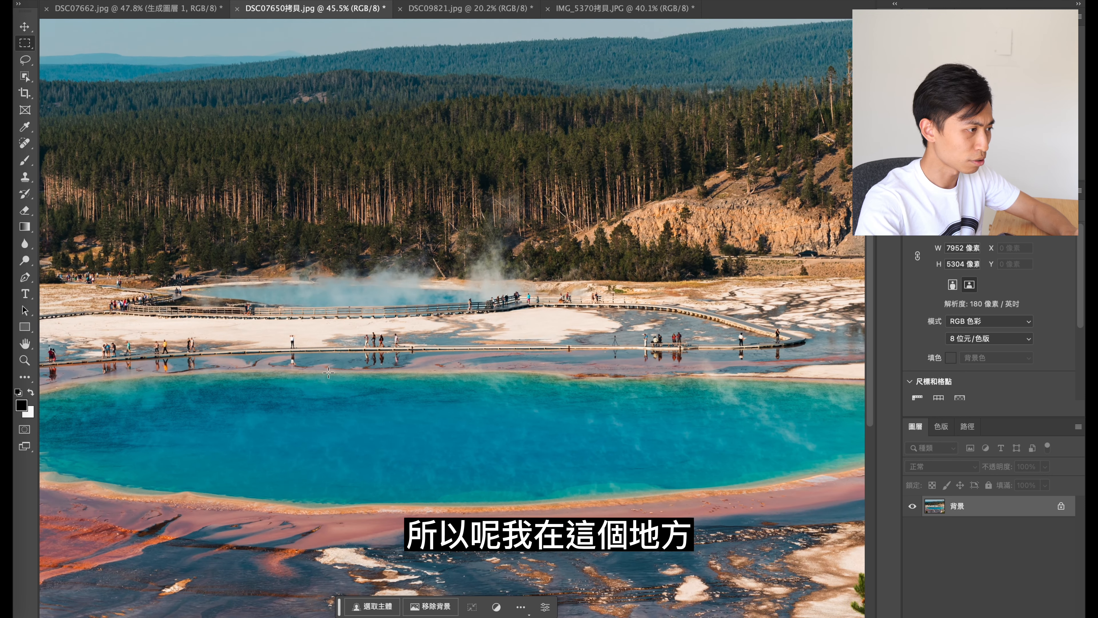
scroll(329, 373, left, 4)
scroll(329, 373, down, 1)
drag(433, 389, 449, 402)
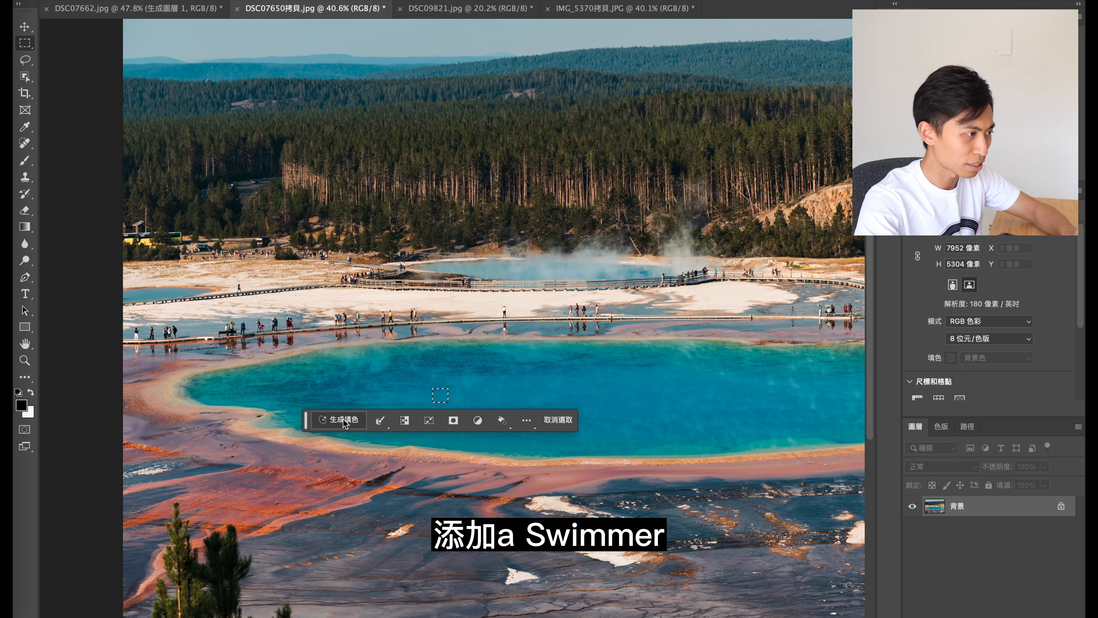
click(343, 419)
text(a swimmer)
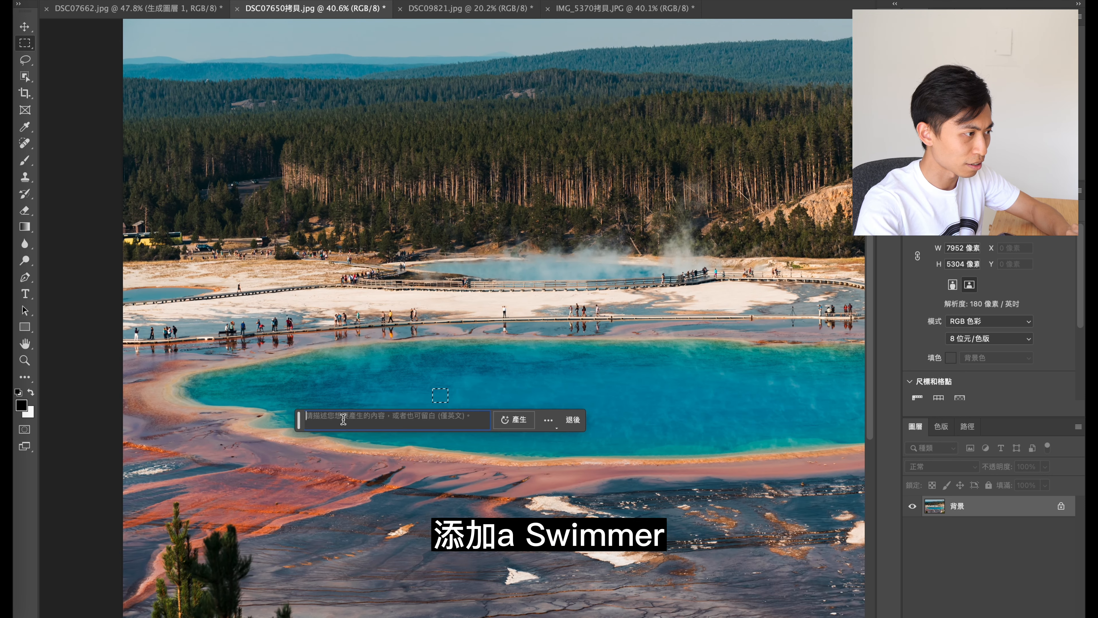
key(Return)
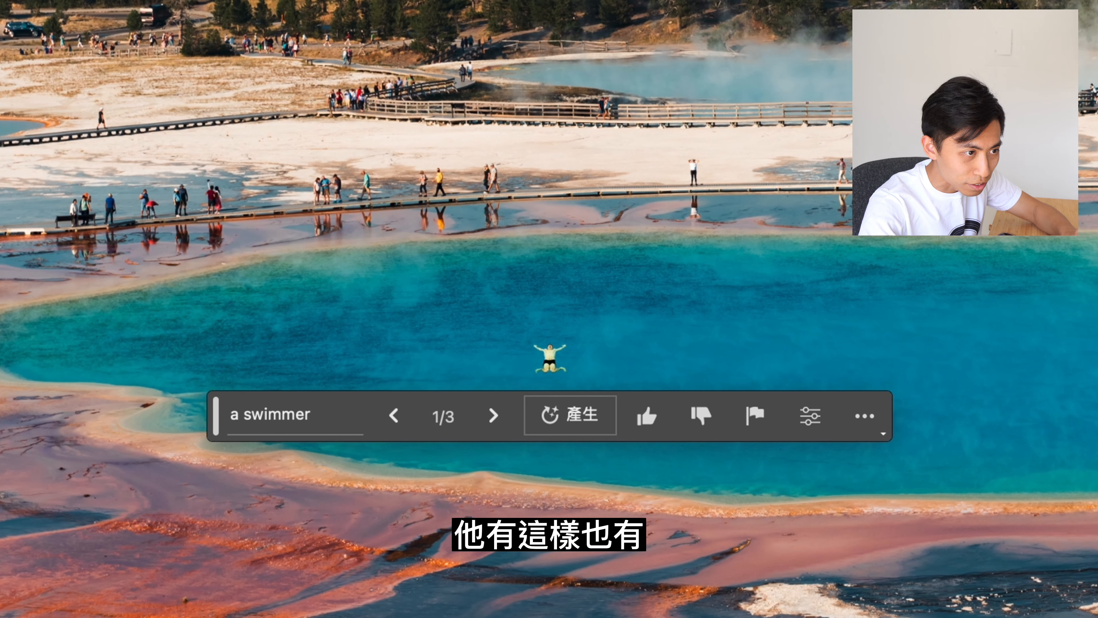
- Compare the three swimmer variations and keep the first one, floating with arms spread
click(981, 353)
click(494, 416)
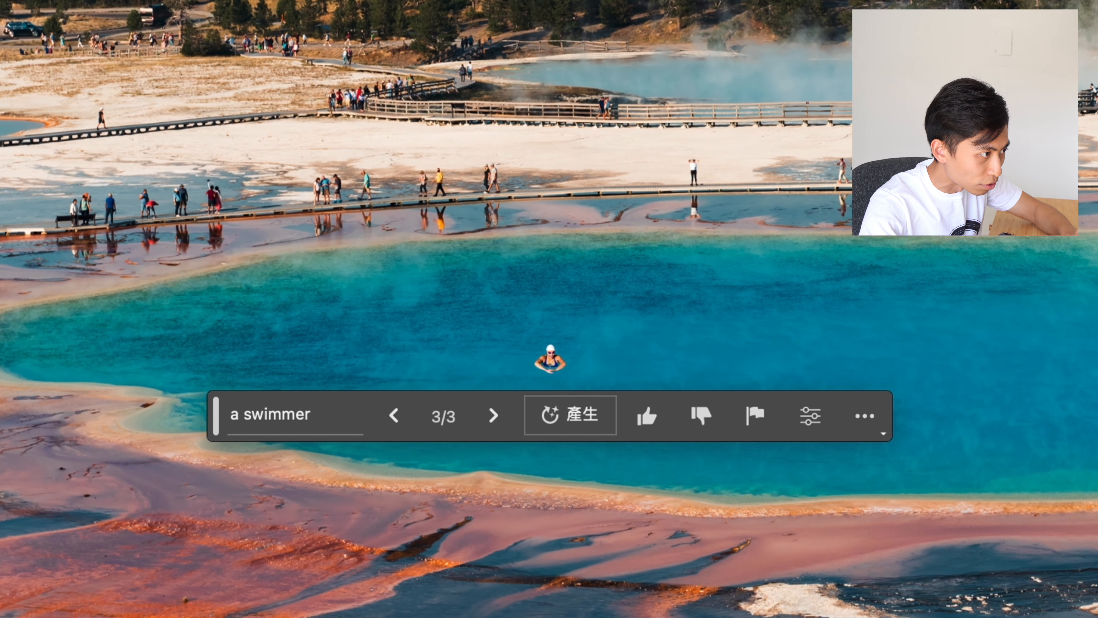
click(493, 416)
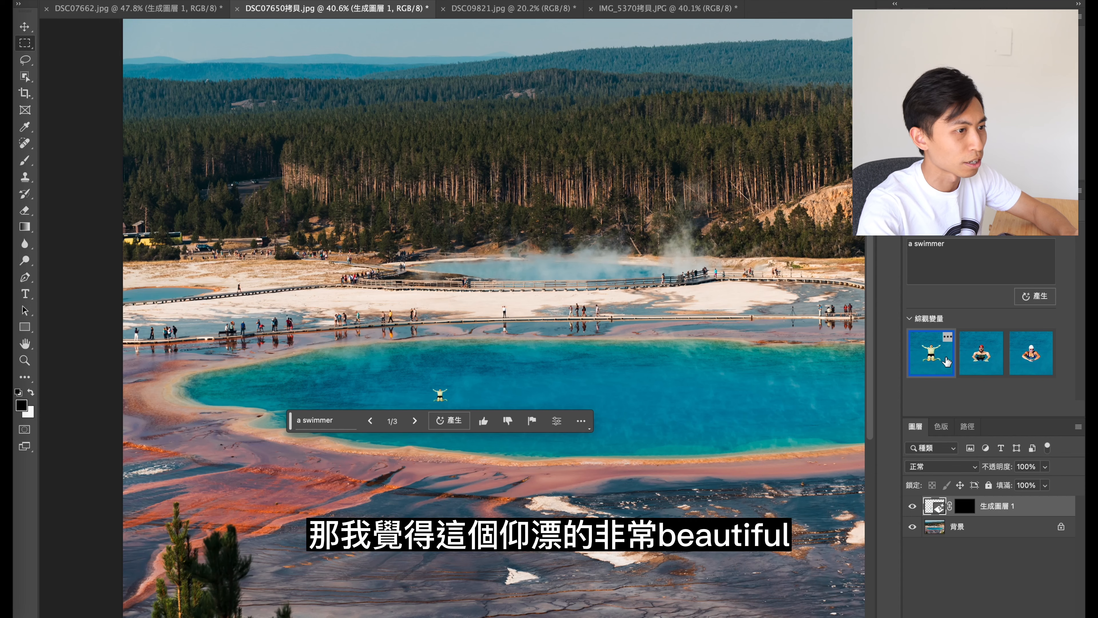
- Select a small rectangle in the middle of the pool and generate "a ballet dancer" there with Generative Fill
scroll(503, 381, down, 3)
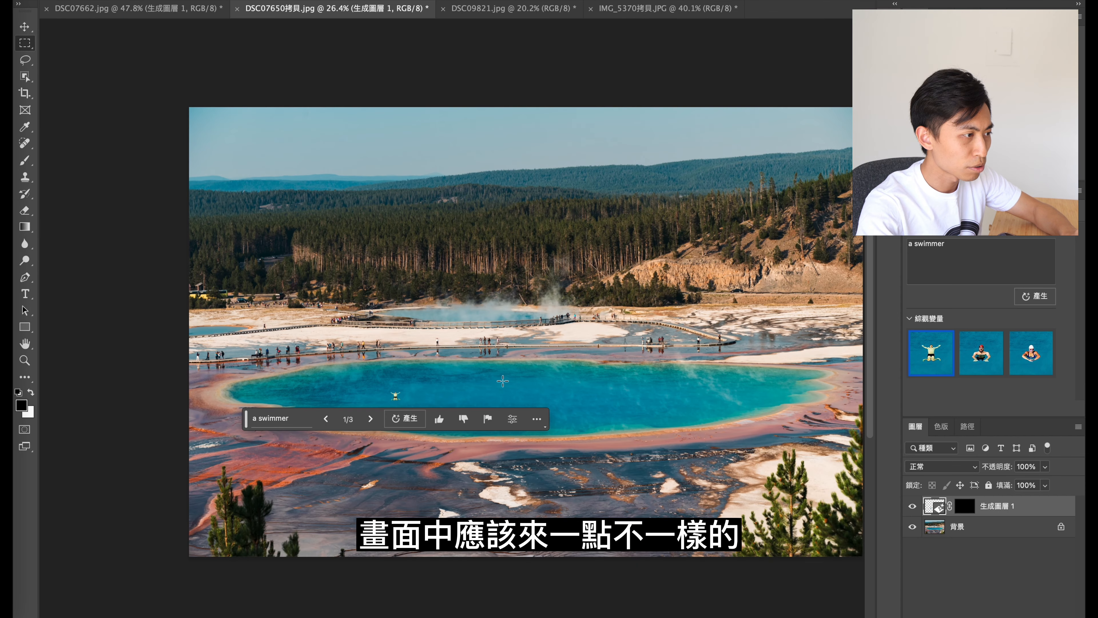
drag(505, 381, 529, 404)
click(551, 381)
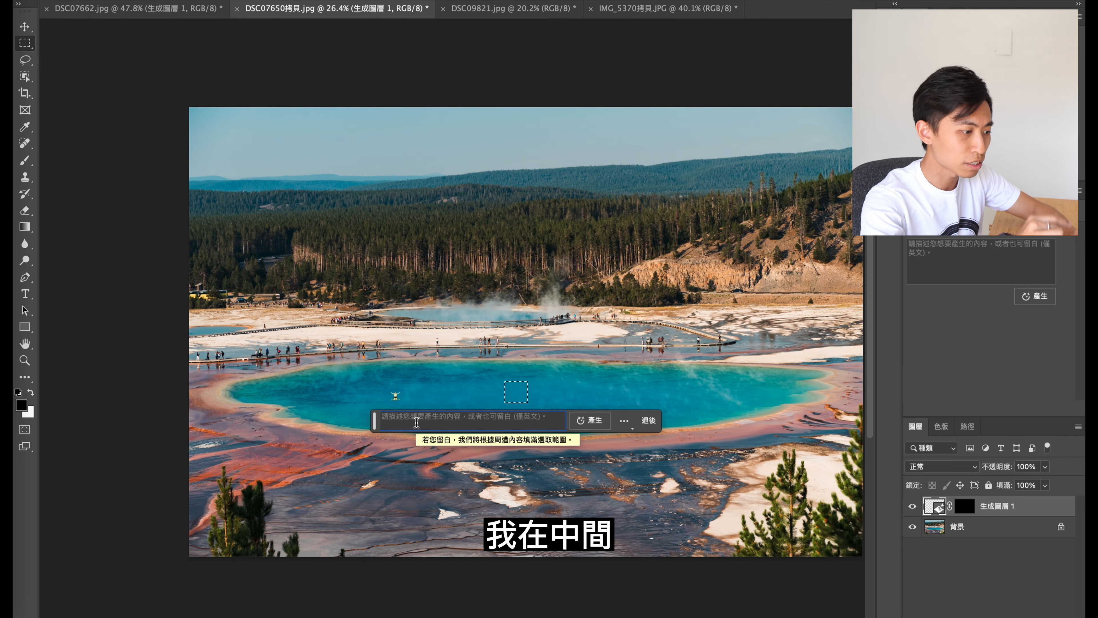
text(a)
text(ballet dancer)
key(Return)
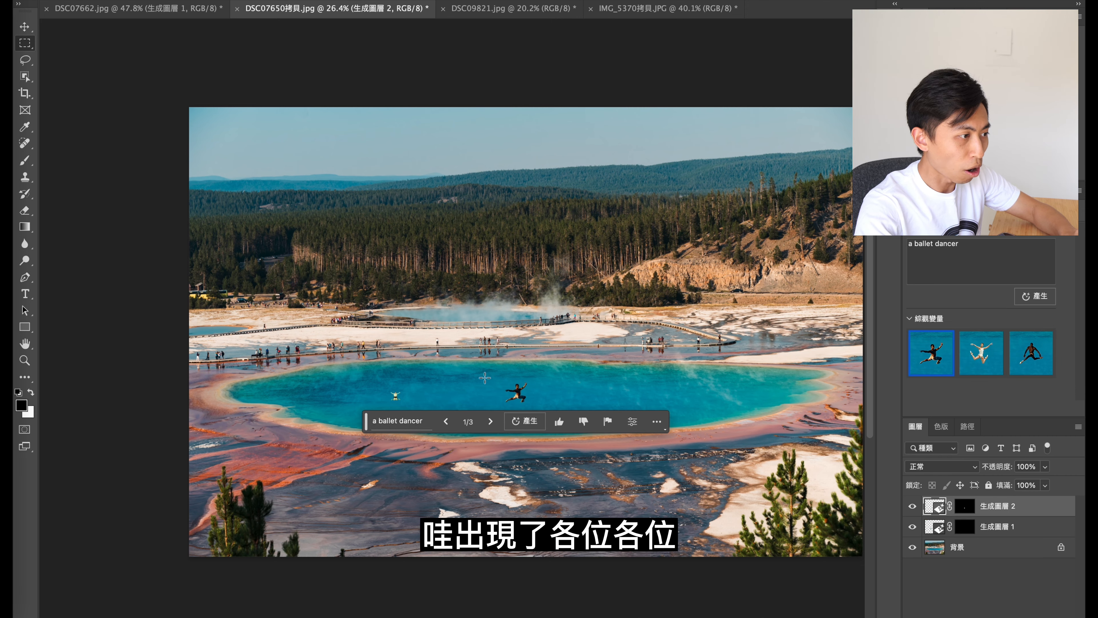
- Inspect the ballet dancer variations up close and choose the third one
scroll(526, 375, up, 4)
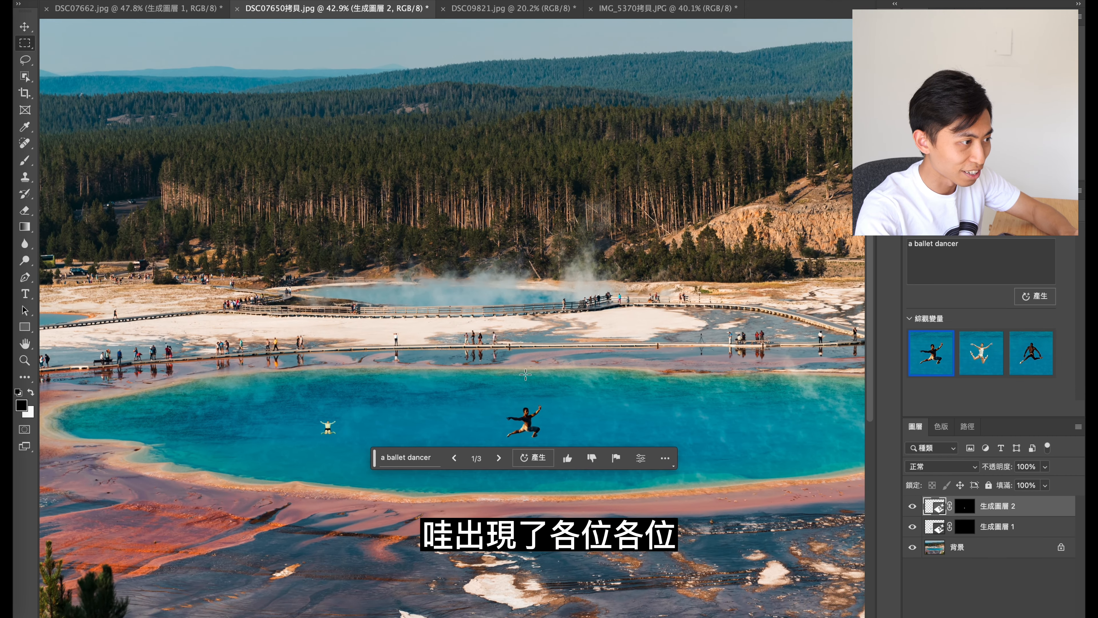
scroll(527, 435, up, 5)
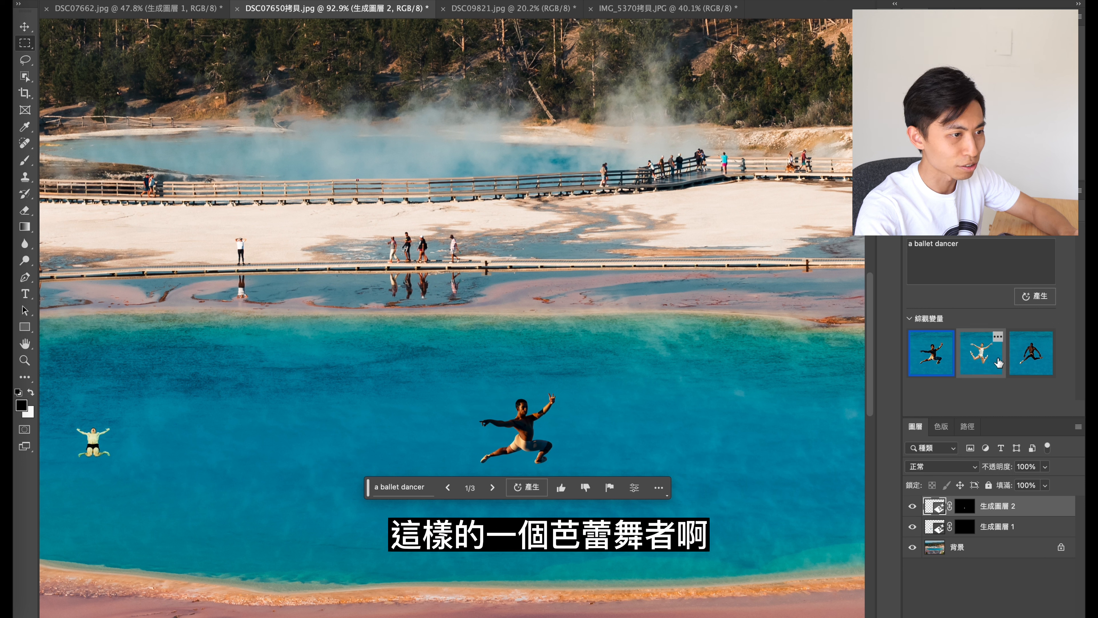
click(986, 360)
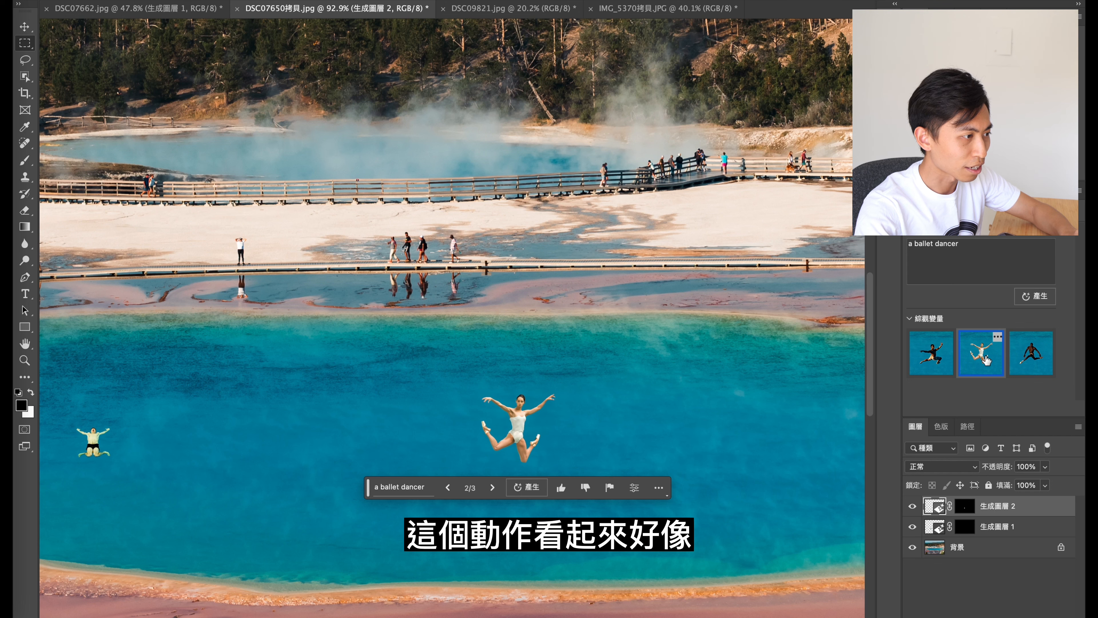
scroll(507, 414, up, 4)
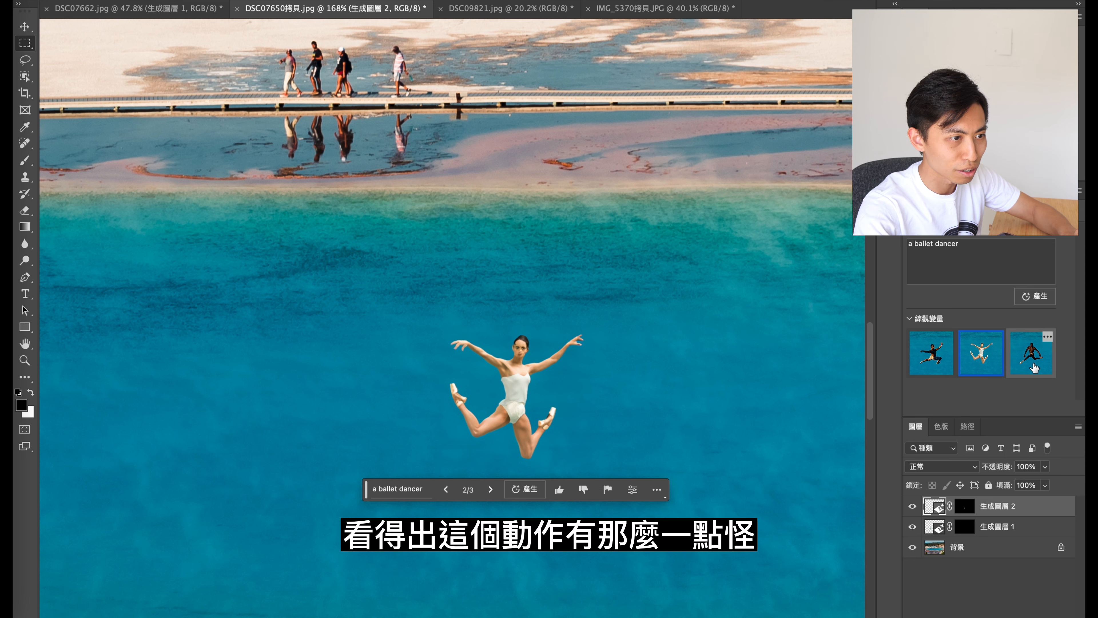
click(1032, 353)
scroll(665, 393, down, 3)
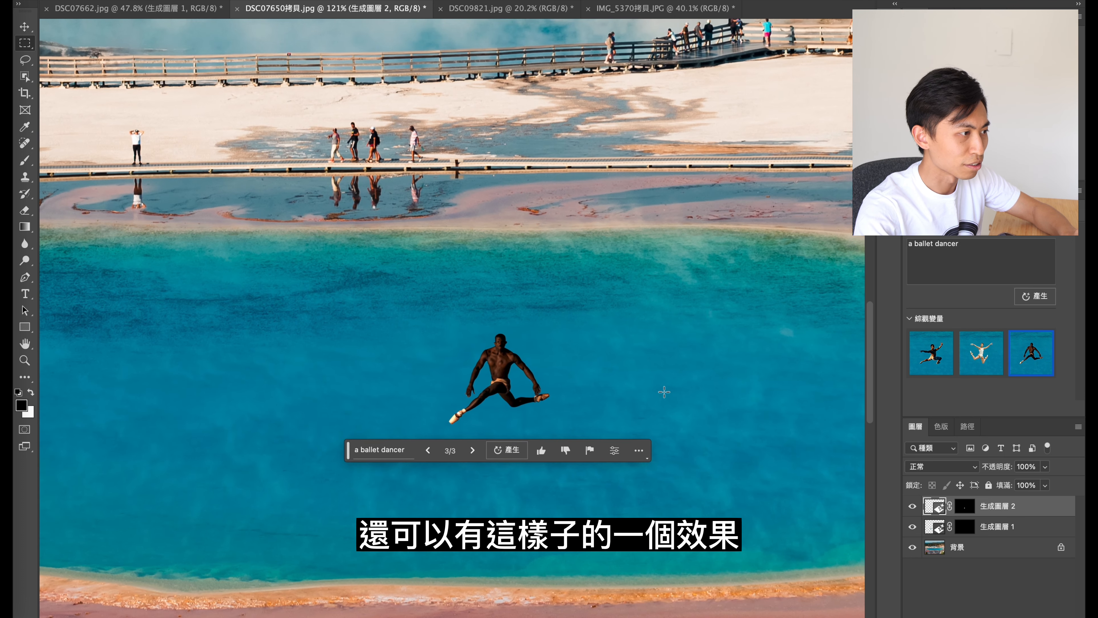
scroll(665, 392, down, 4)
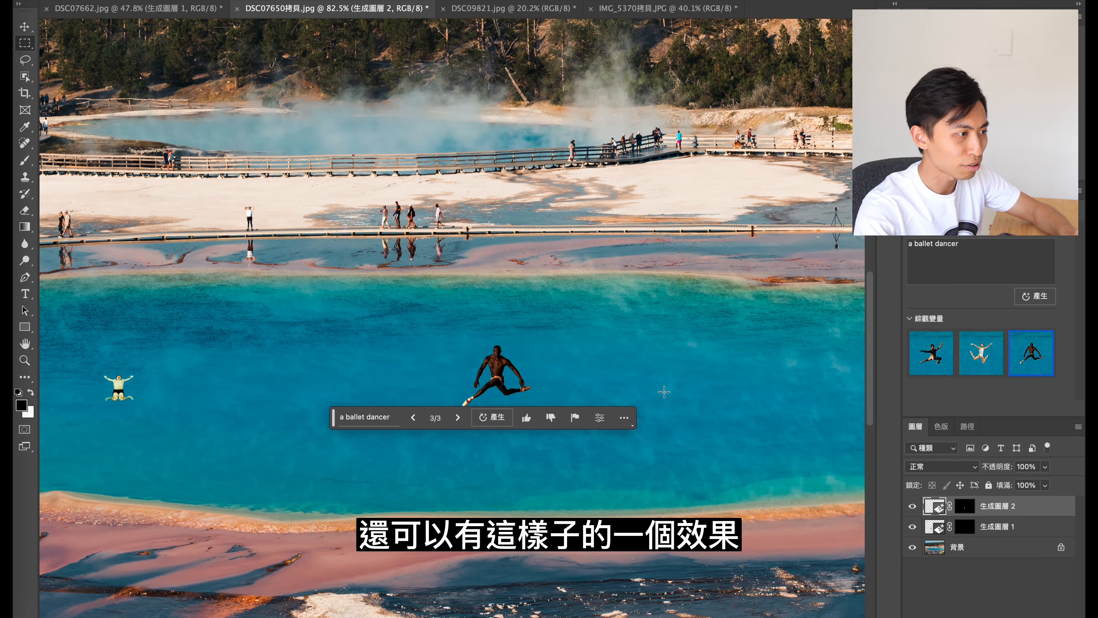
scroll(661, 395, right, 3)
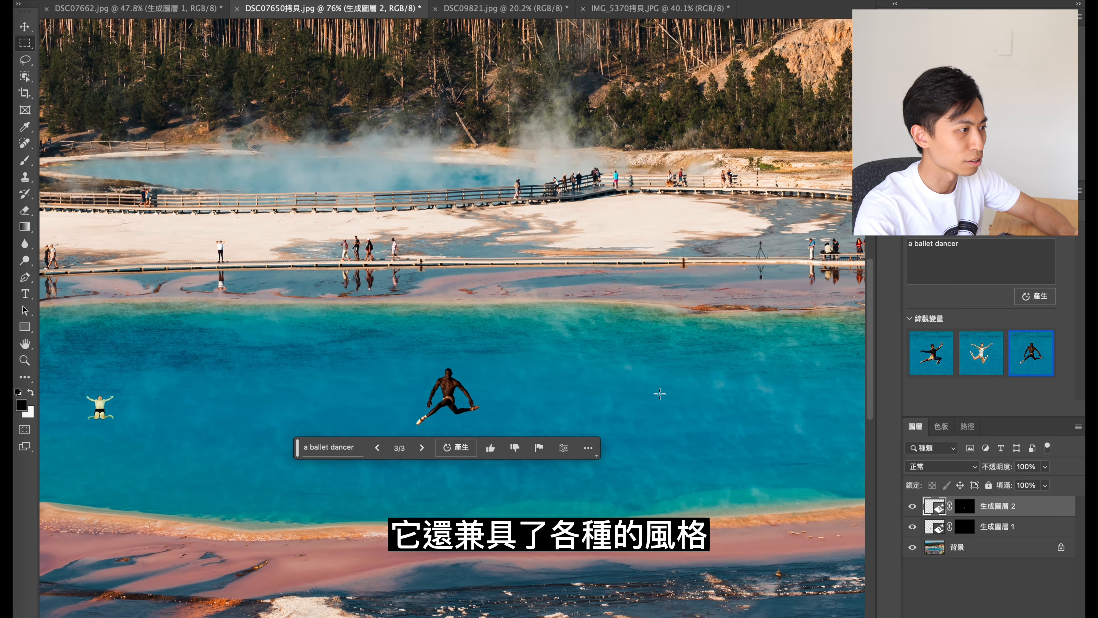
scroll(659, 394, down, 5)
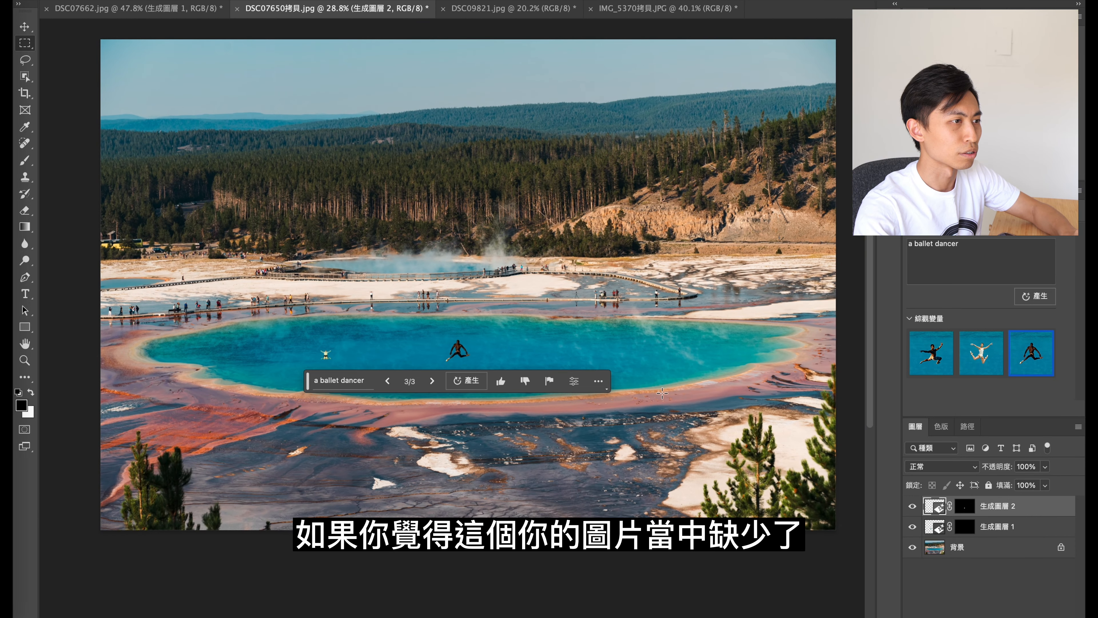
- Move the contextual task bar off the pool, toggle the generated layers' visibility to compare, and switch the ballet dancer to the second variation
scroll(663, 394, up, 2)
scroll(663, 393, up, 1)
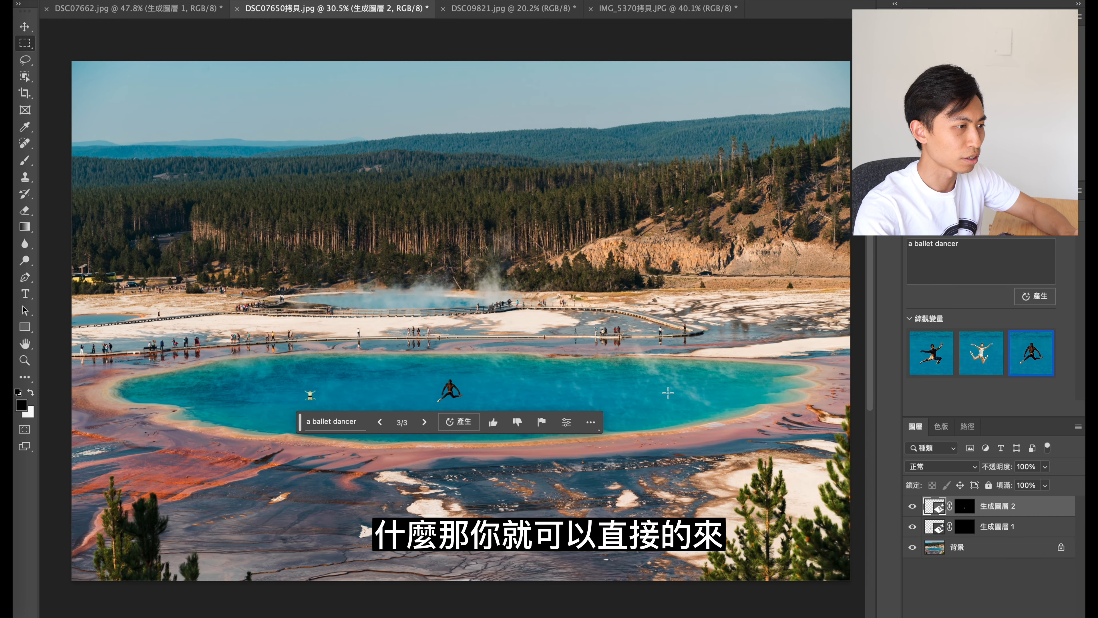
drag(298, 431, 296, 613)
click(913, 506)
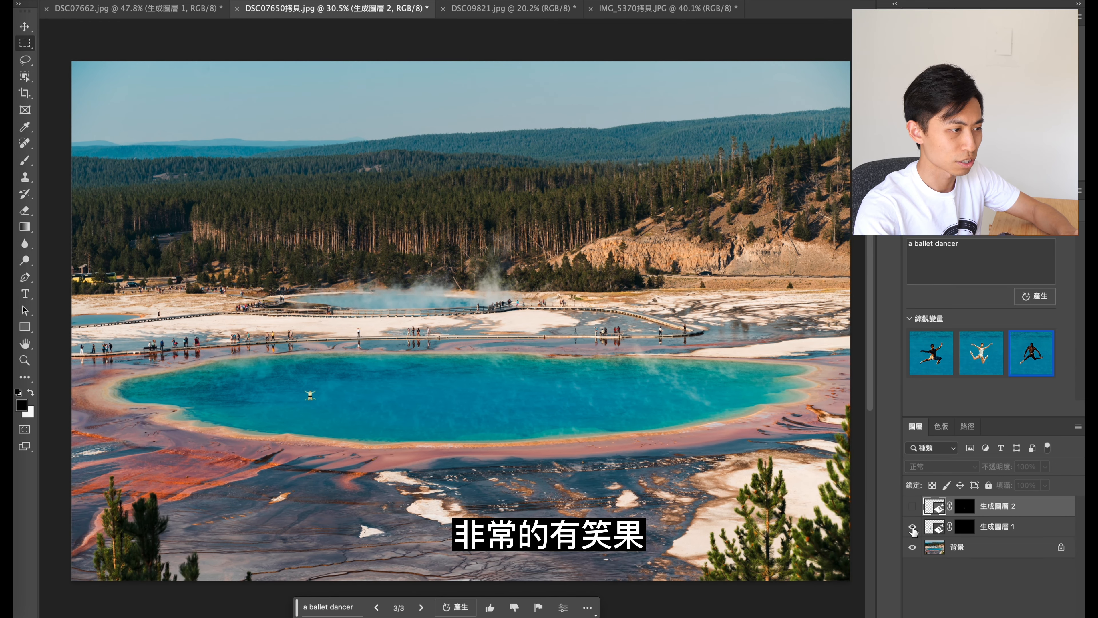
click(912, 527)
click(912, 507)
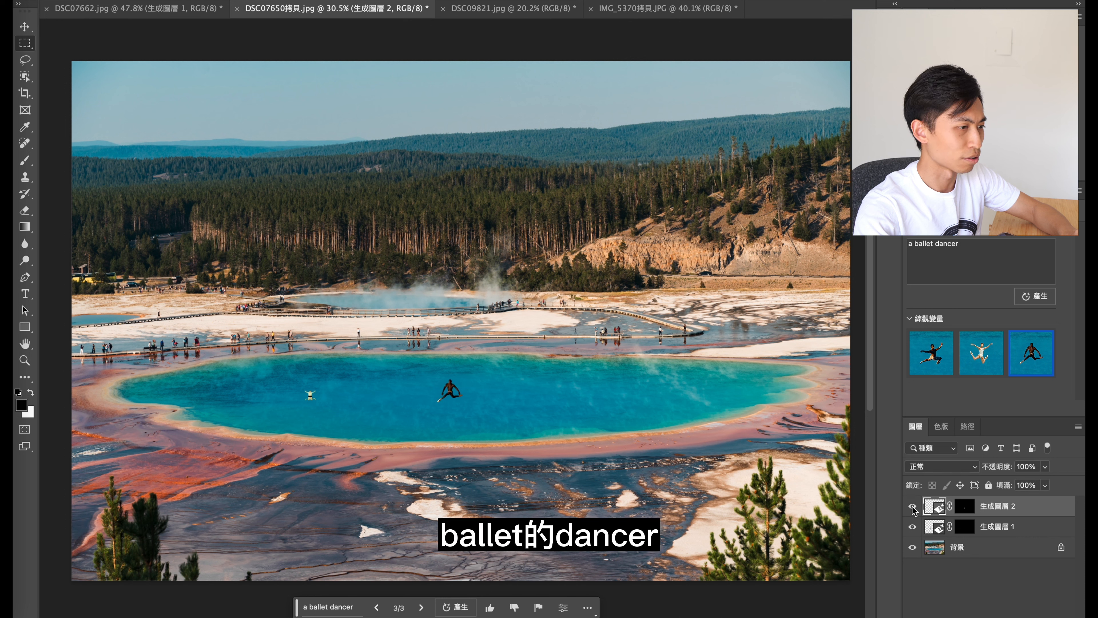
click(978, 355)
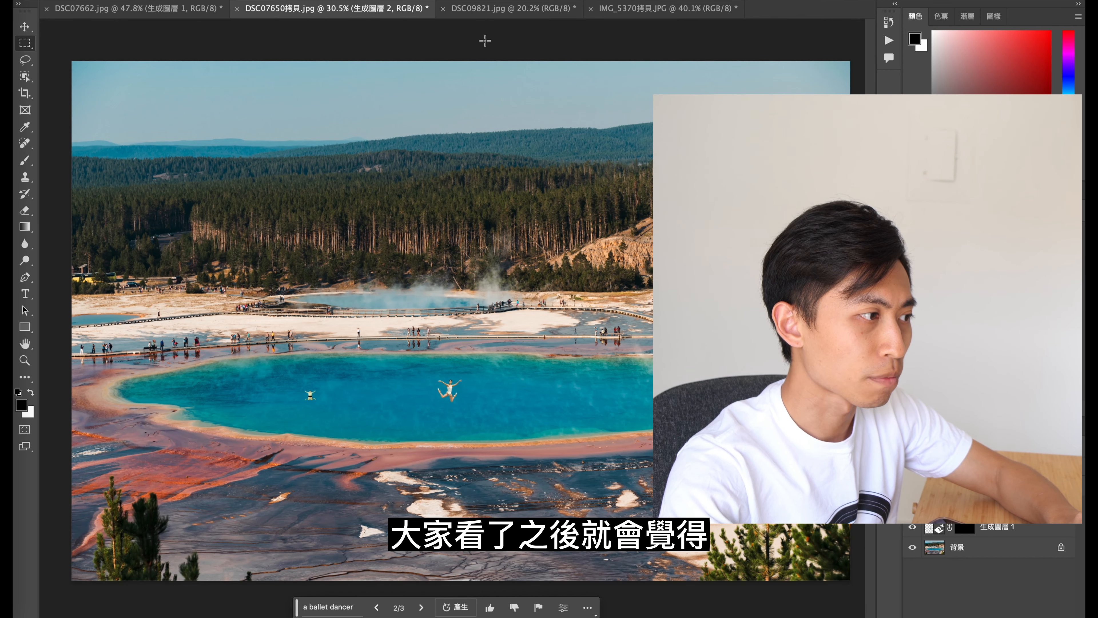
- In DSC09821.jpg, lasso a loose outline around the passer-by in the corridor behind the woman and open the Generative Fill prompt for it
click(499, 12)
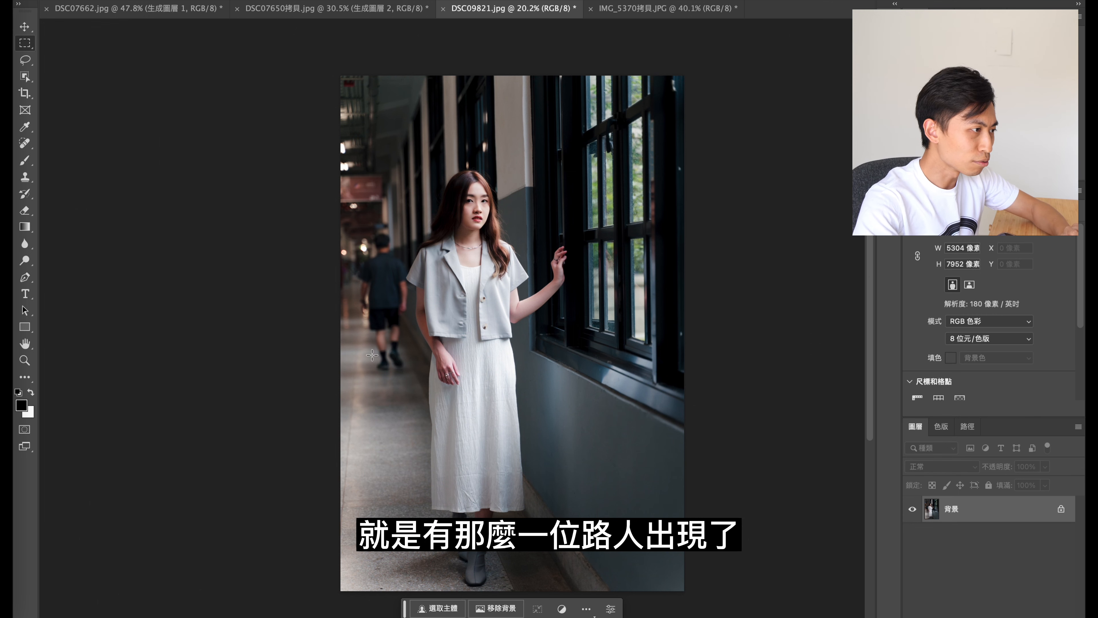
scroll(373, 302, up, 5)
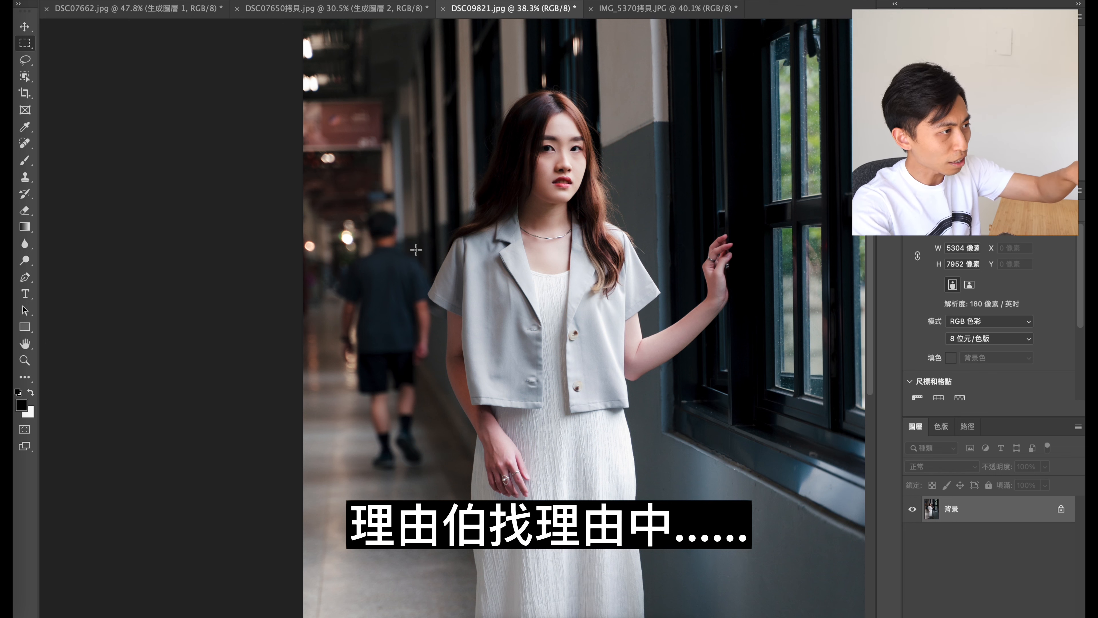
key(ctrl+0)
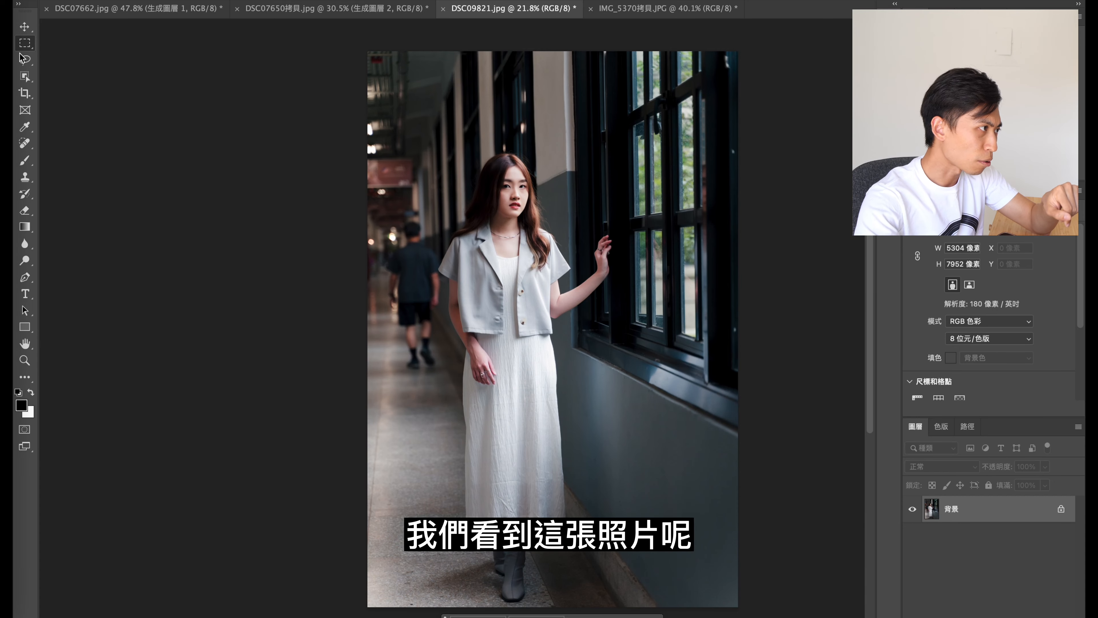
click(27, 65)
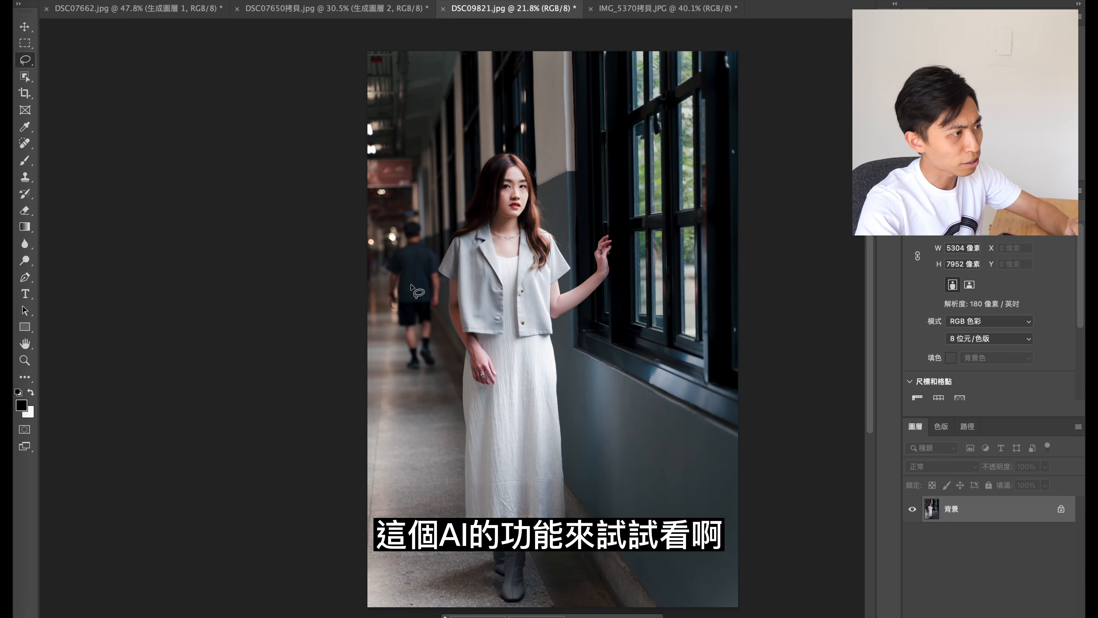
scroll(414, 287, up, 5)
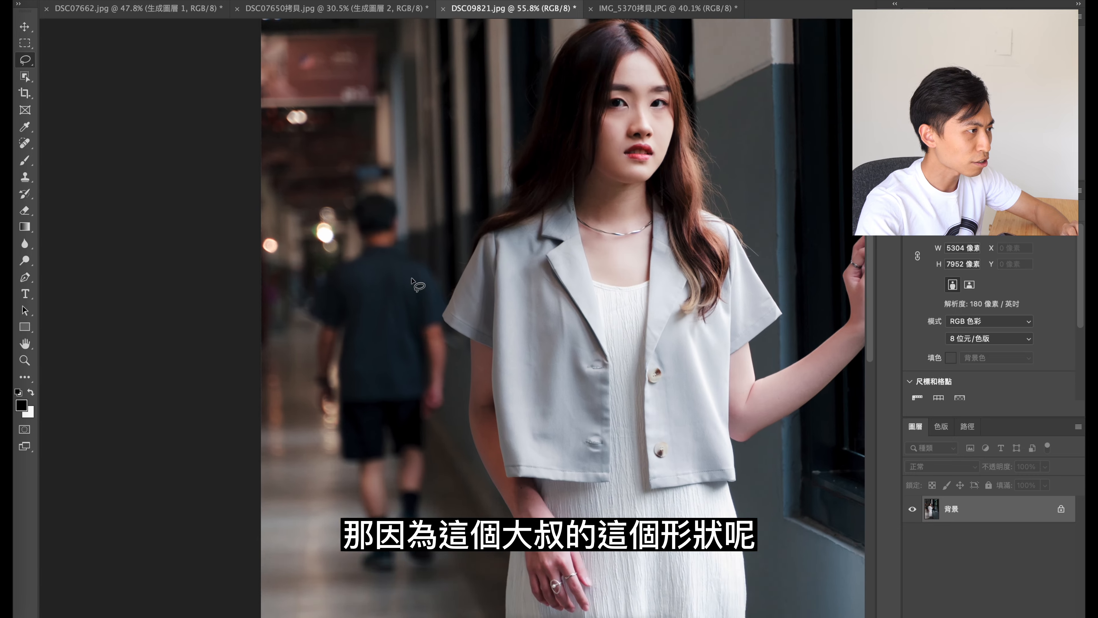
scroll(413, 285, up, 2)
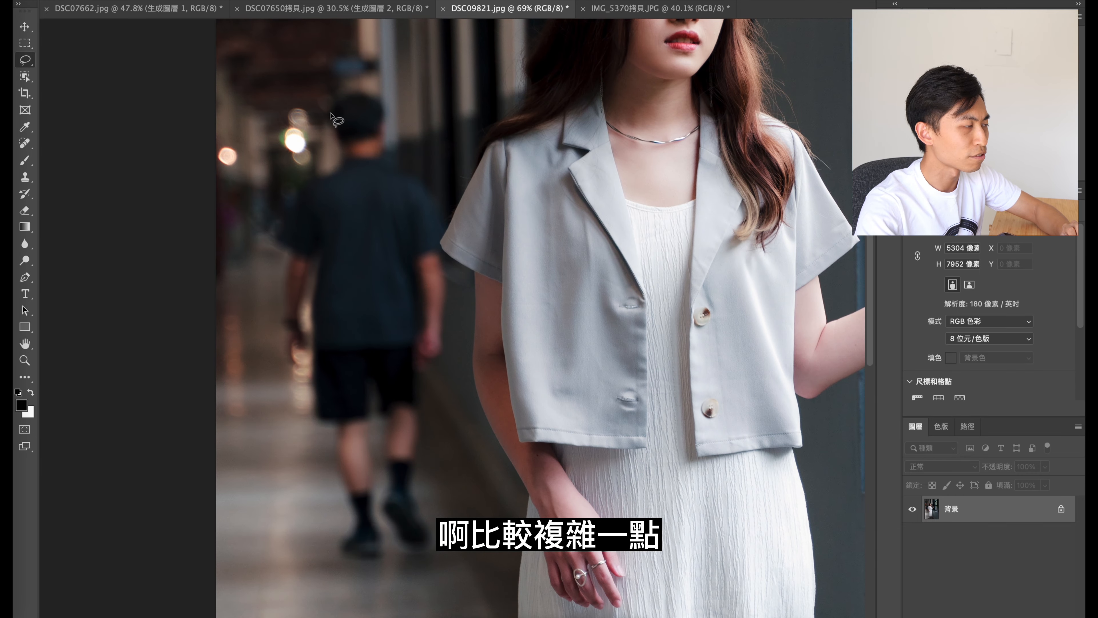
mouse_move(328, 165)
mouse_down()
mouse_move(395, 140)
mouse_move(442, 229)
mouse_up()
drag(443, 345, 409, 568)
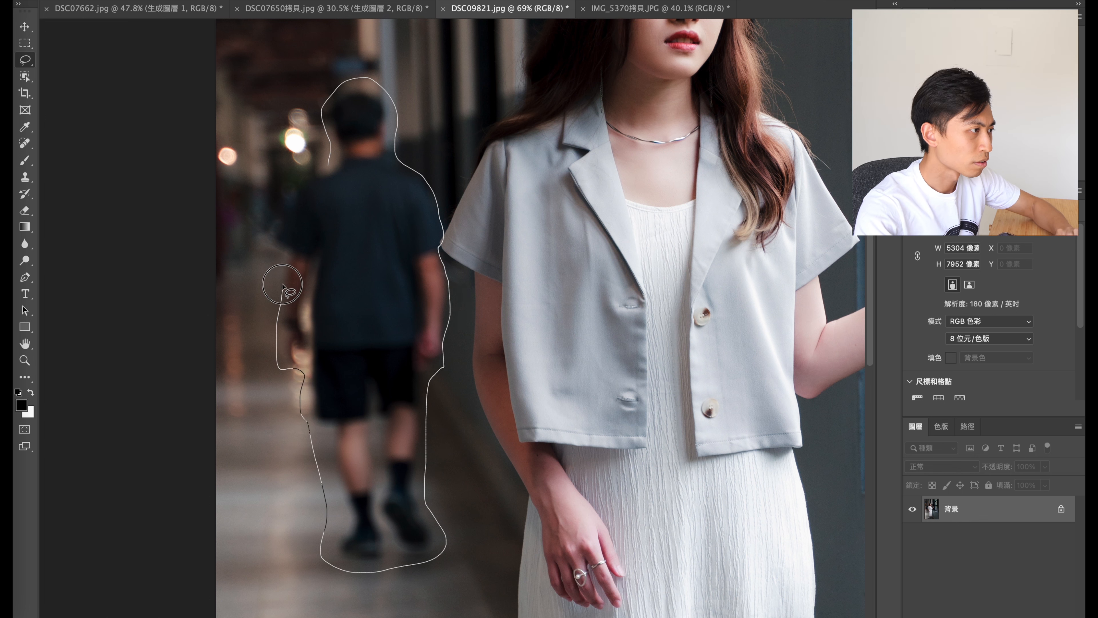
drag(285, 186, 329, 166)
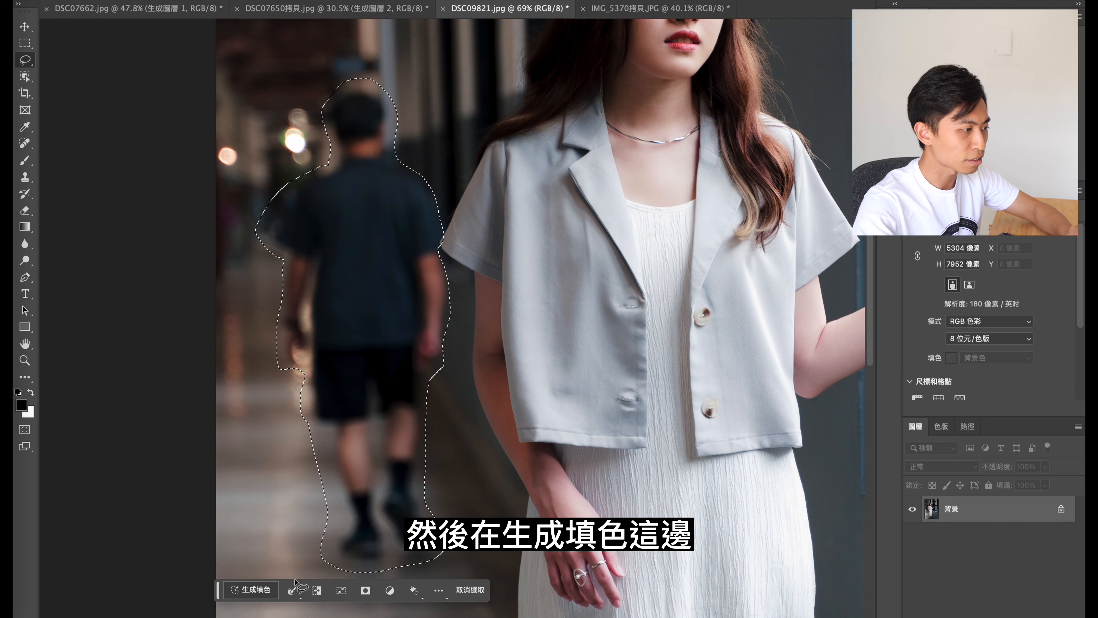
click(252, 562)
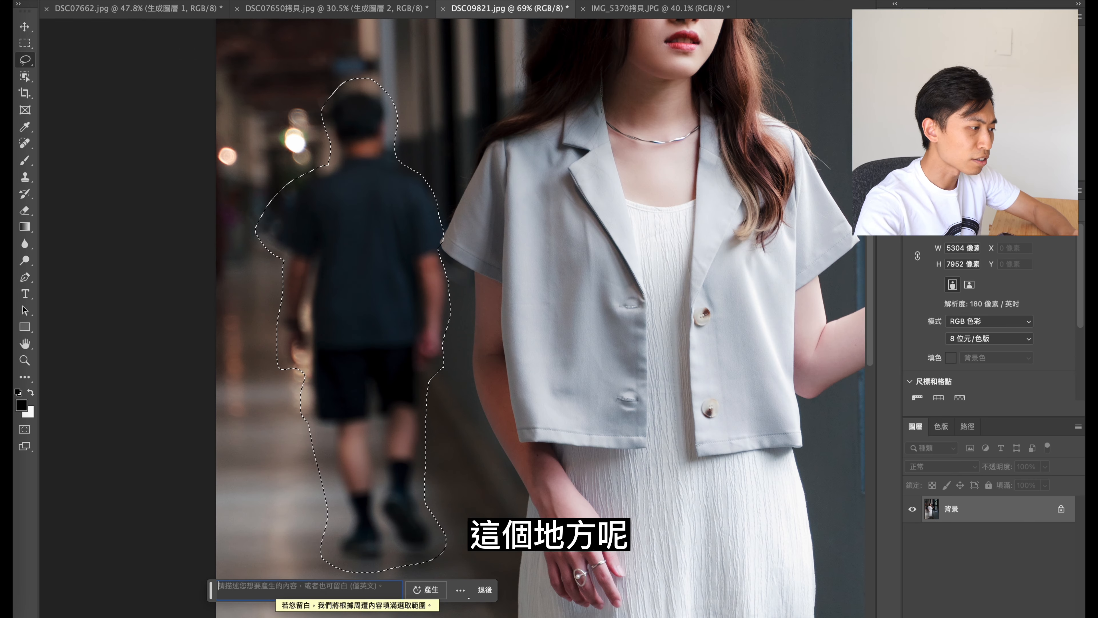